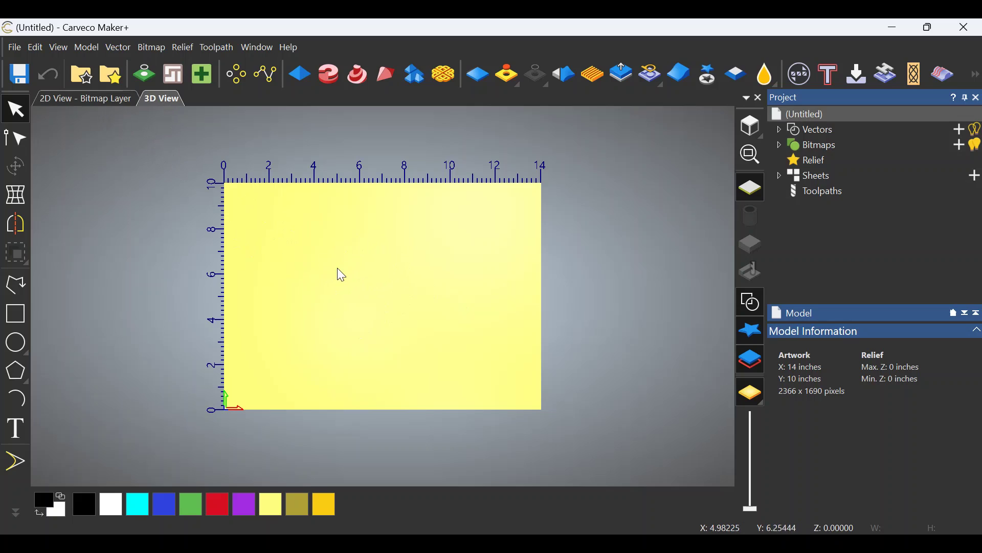
# Draw a rectangle about 8.12 inches wide and 4.14 inches high in the lower middle of the model.
pyautogui.click(15, 314)
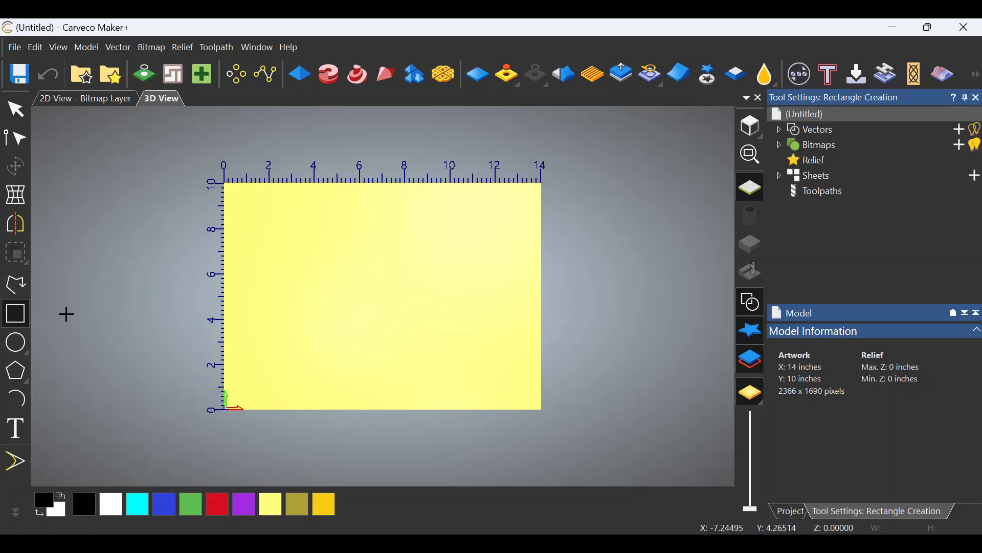
pyautogui.moveTo(290, 273); pyautogui.dragTo(474, 368)
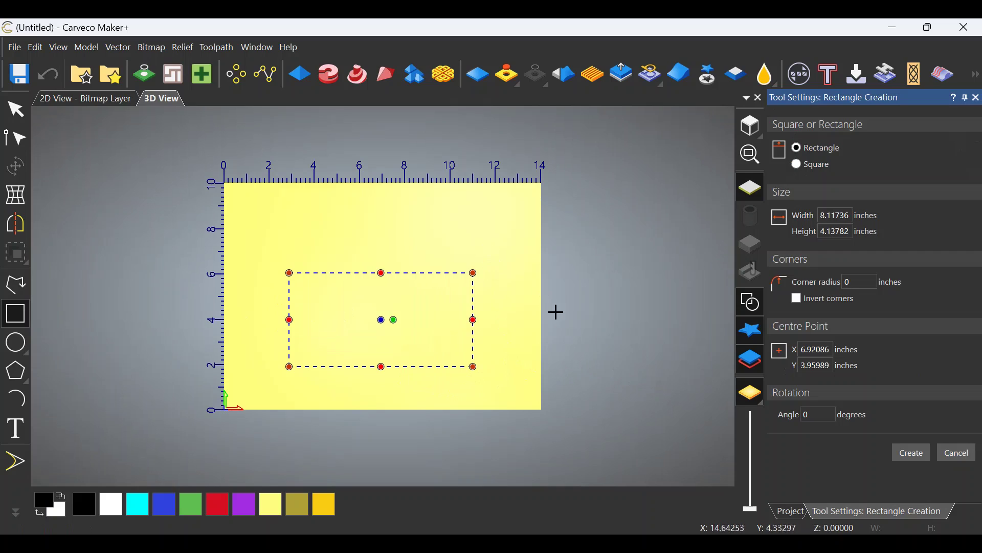
pyautogui.click(903, 459)
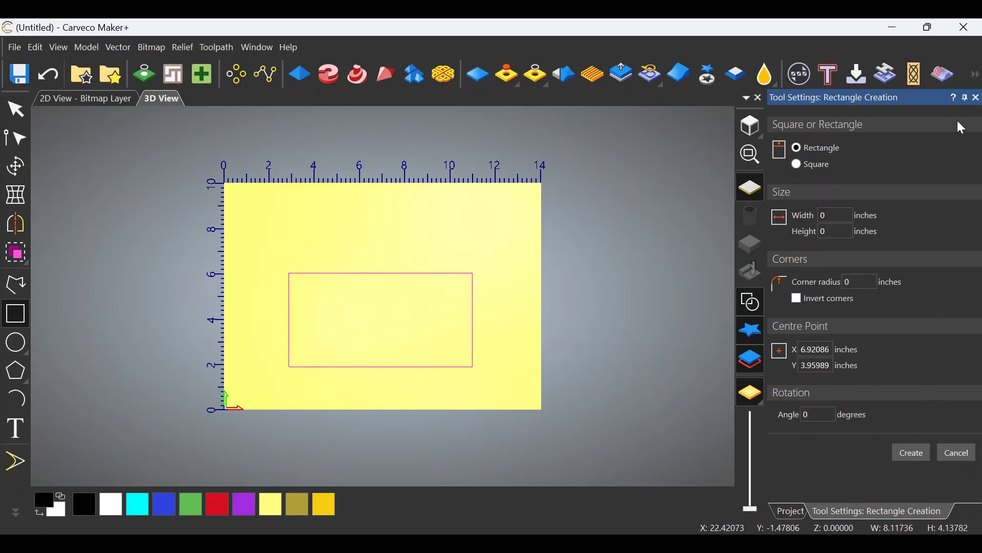
pyautogui.click(977, 98)
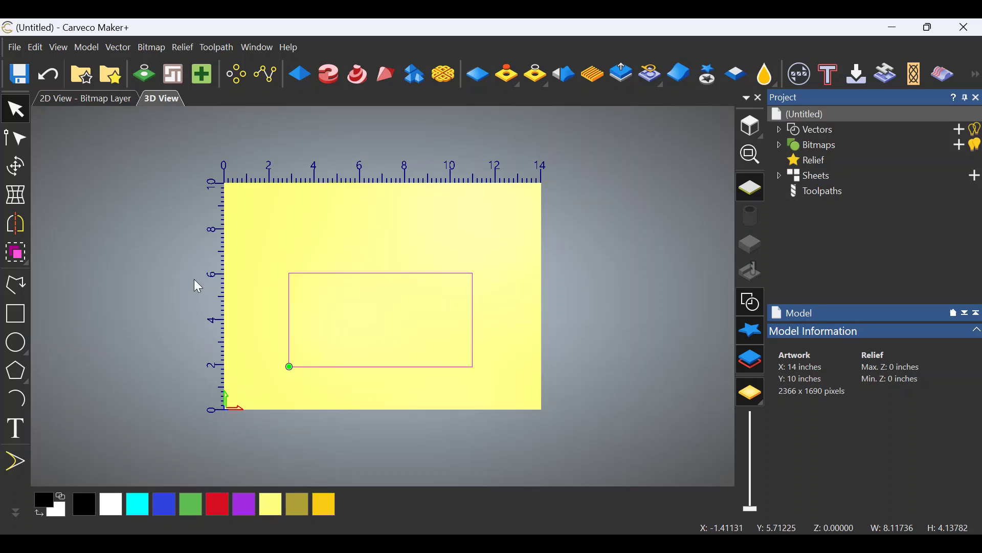
# Add a vertical guideline in the 2D view and set its position to 1 inch.
pyautogui.click(102, 99)
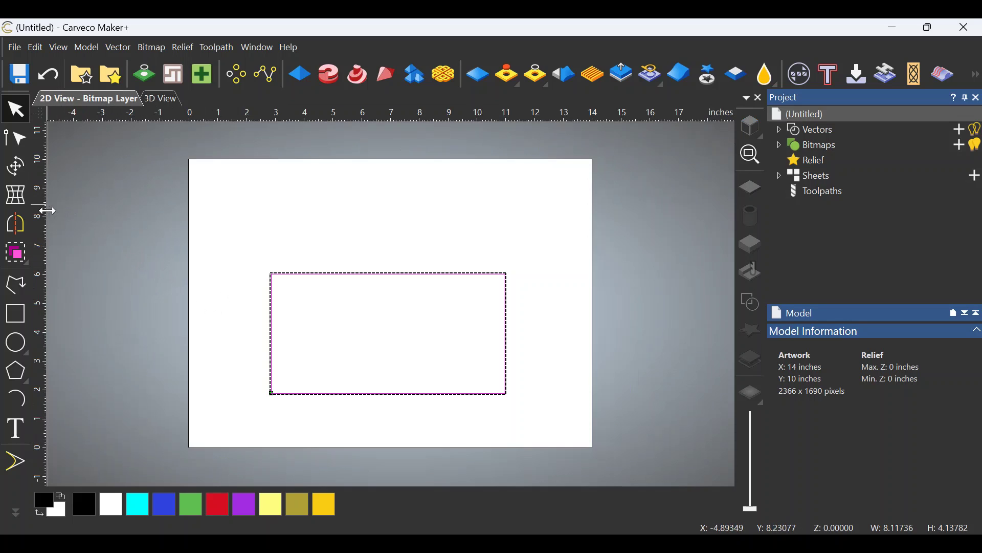
pyautogui.moveTo(47, 210); pyautogui.dragTo(230, 228)
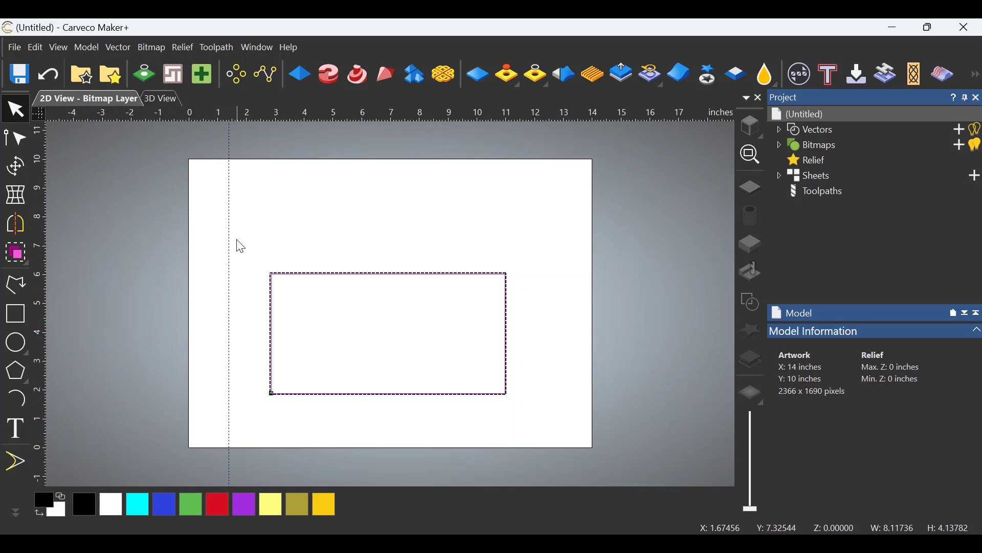
pyautogui.rightClick(229, 279)
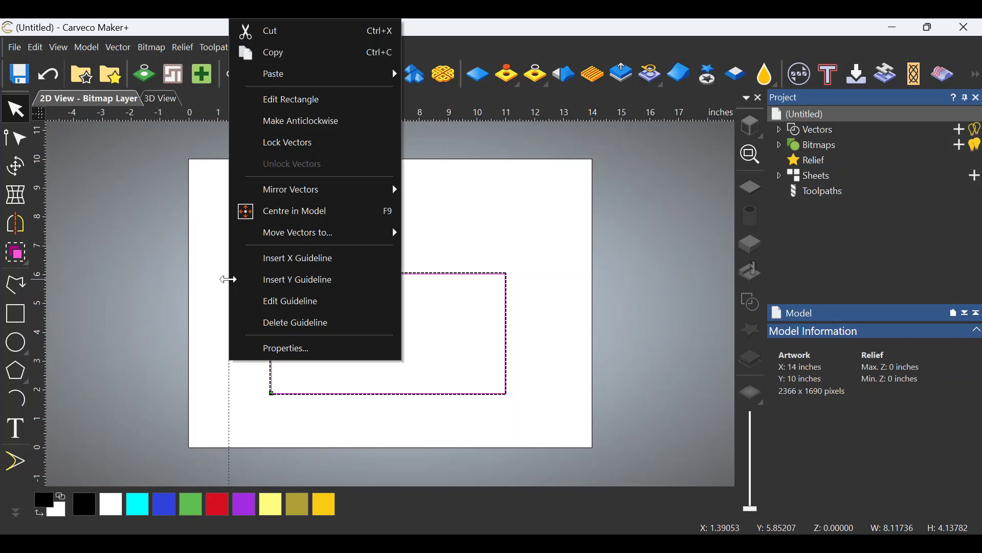
pyautogui.click(296, 306)
pyautogui.doubleClick(215, 228)
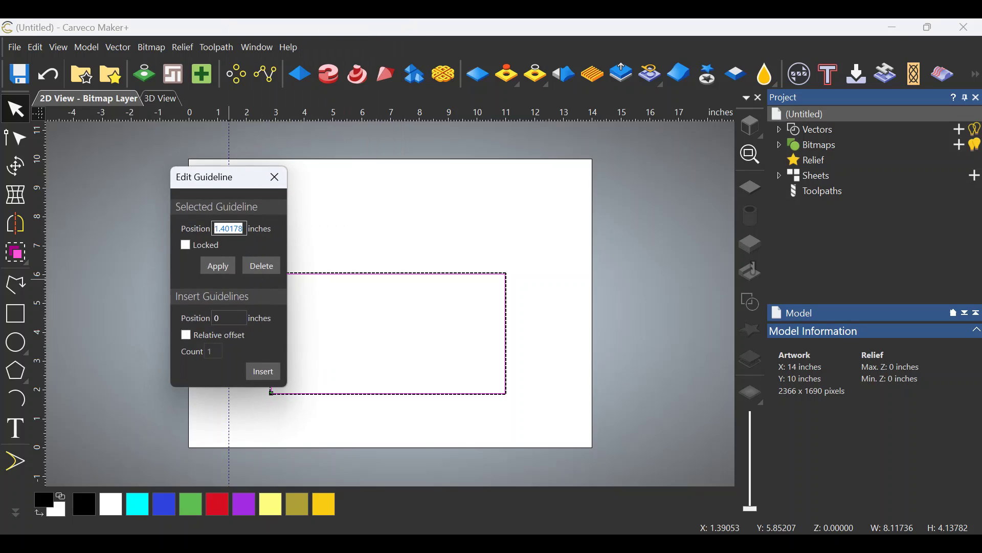
pyautogui.write('1')
pyautogui.click(219, 266)
pyautogui.click(274, 177)
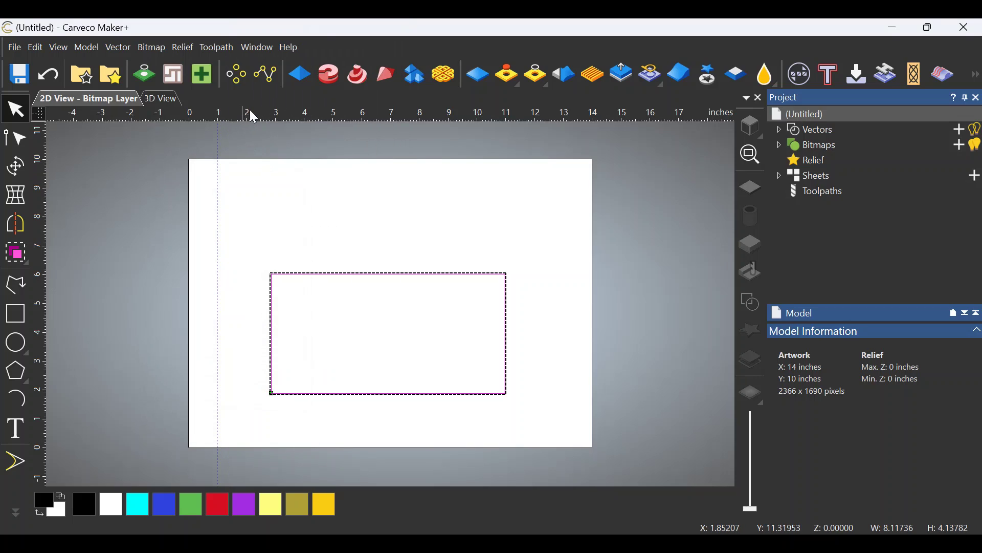
# Add a horizontal guideline and set its position to 1 inch.
pyautogui.moveTo(250, 109); pyautogui.dragTo(234, 353)
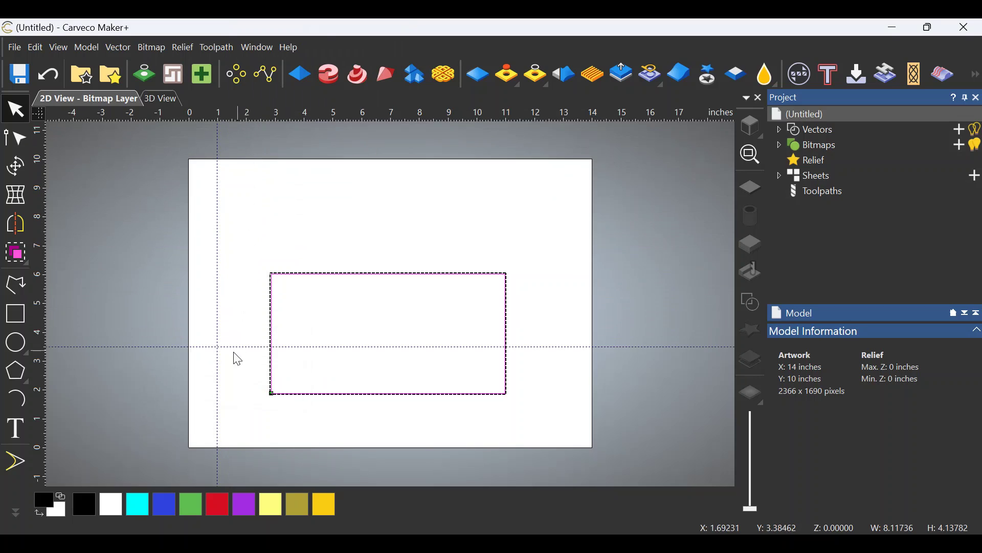
pyautogui.rightClick(178, 347)
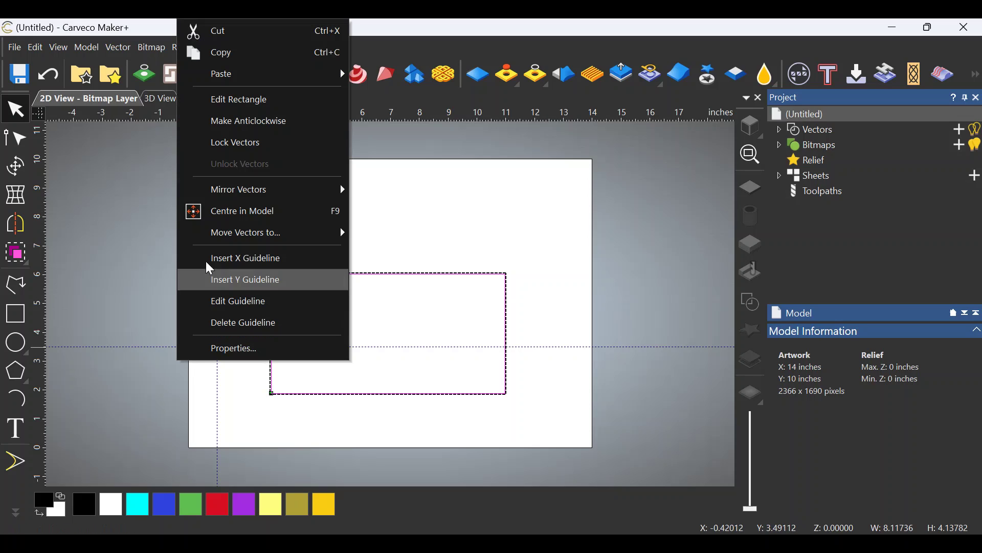
pyautogui.click(238, 302)
pyautogui.doubleClick(161, 297)
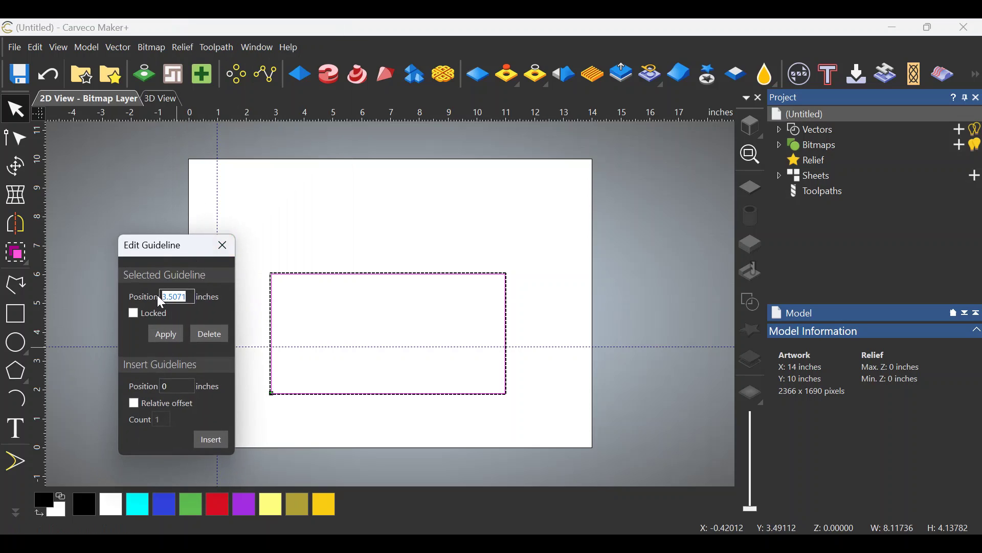
pyautogui.click(169, 332)
pyautogui.click(222, 245)
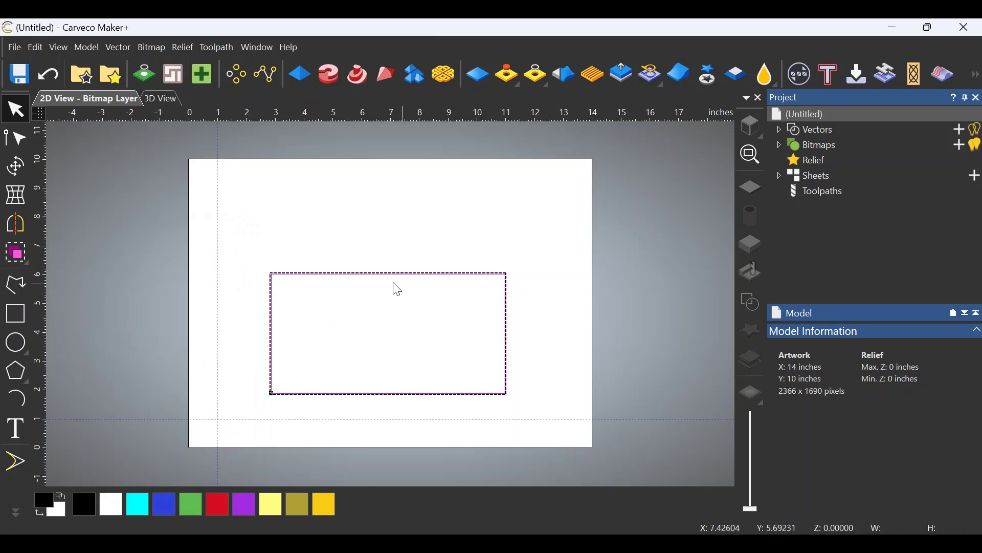
# Move the rectangle so its lower-left corner snaps to the intersection of the two guidelines.
pyautogui.click(329, 363)
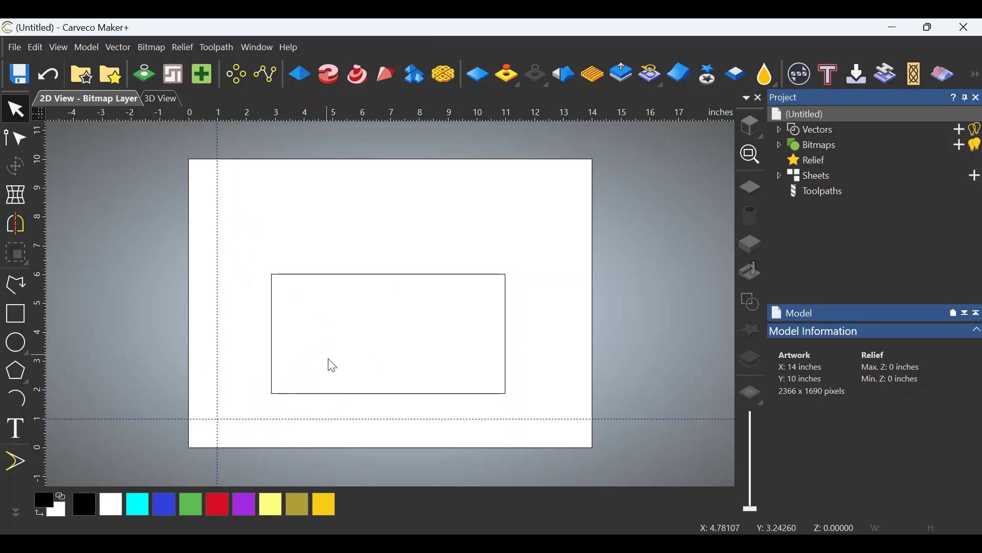
pyautogui.click(283, 402)
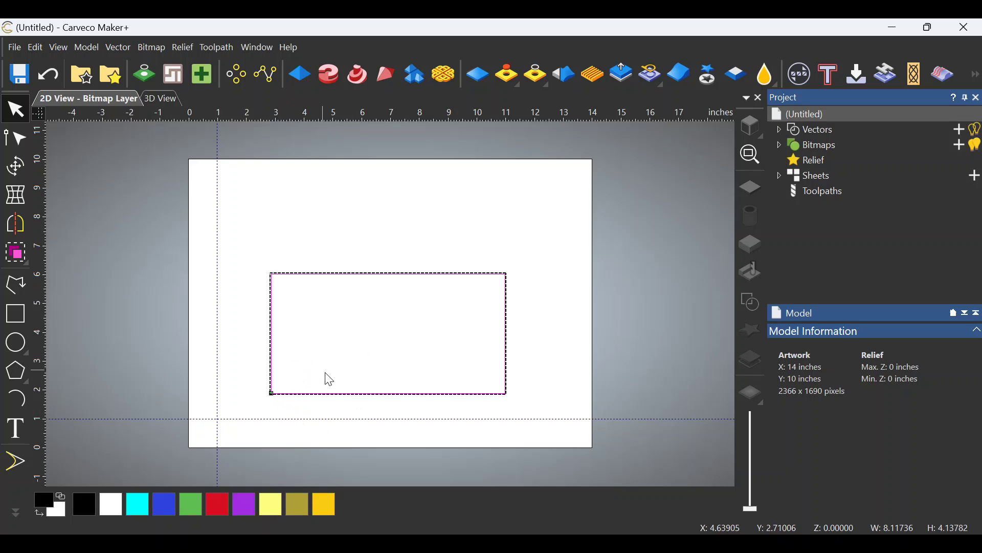
pyautogui.scroll(3, 281, 408)
pyautogui.scroll(-3, 320, 380)
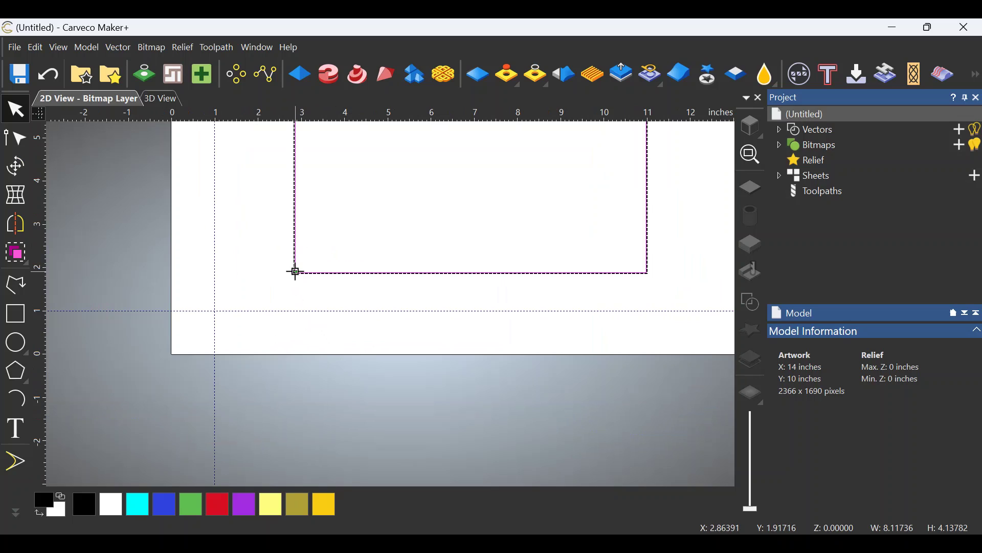
pyautogui.moveTo(296, 273); pyautogui.dragTo(214, 310)
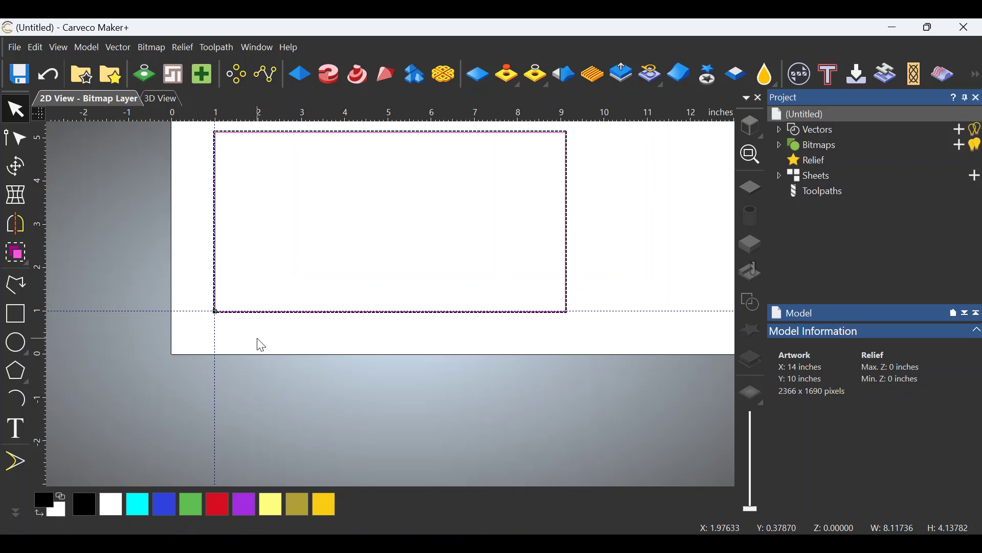
pyautogui.click(250, 373)
pyautogui.scroll(-2, 289, 348)
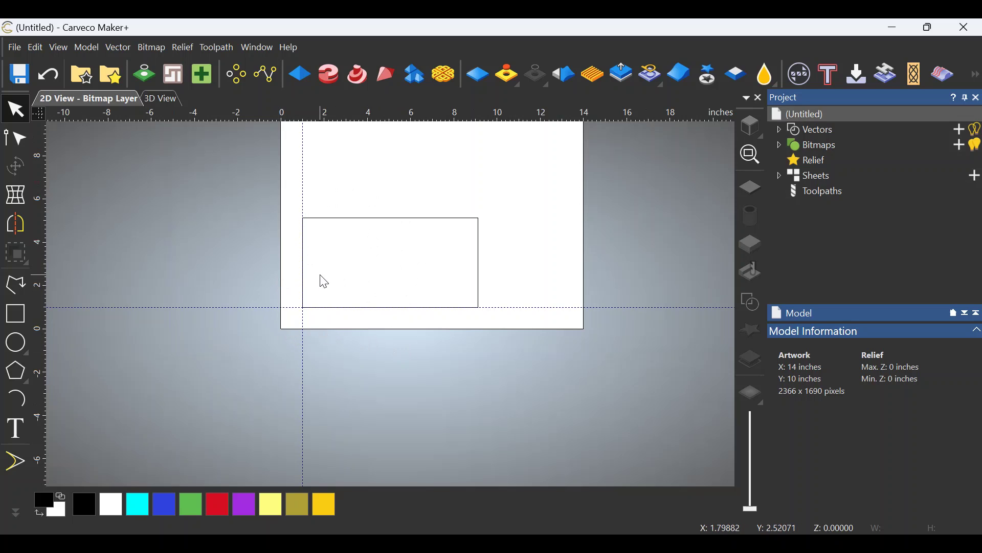
pyautogui.moveTo(365, 261); pyautogui.dragTo(350, 317, button='middle')
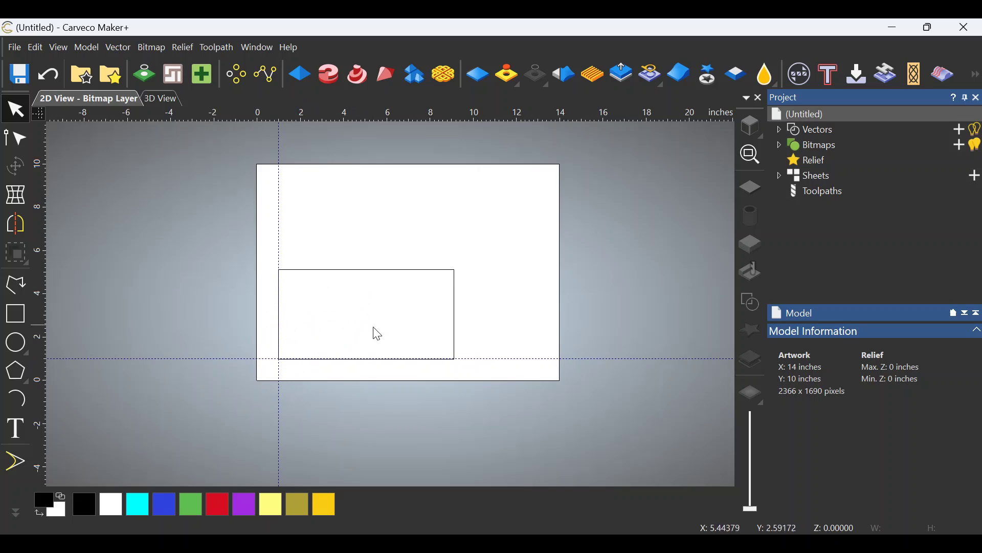
# In the 3D view, set the model's real position for pixel 0,0 to X -1 and Y -1.
pyautogui.click(163, 99)
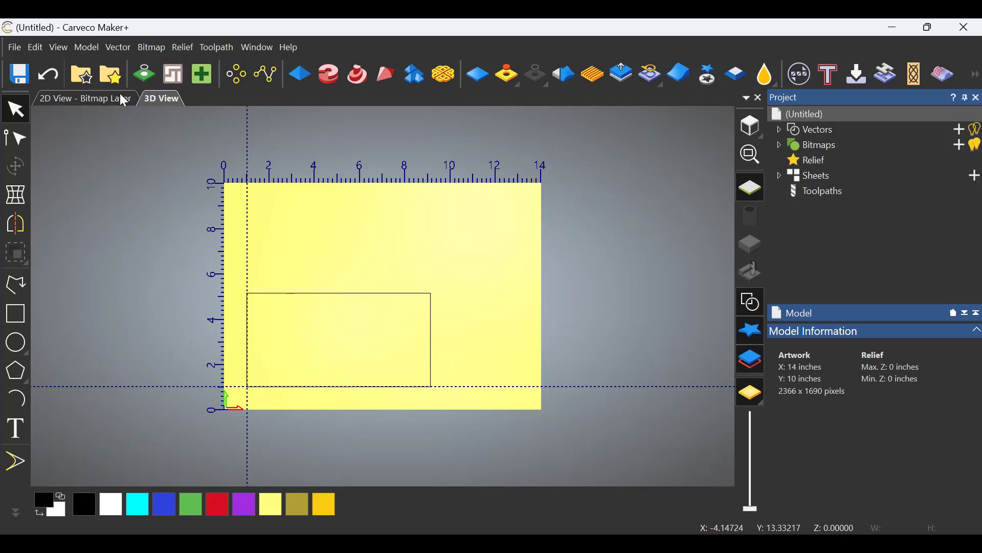
pyautogui.click(88, 49)
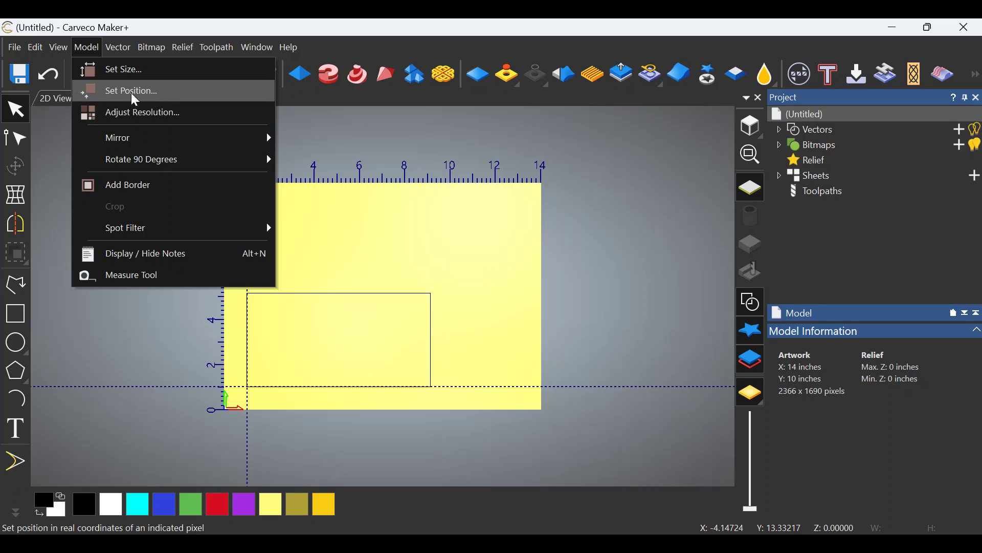
pyautogui.click(145, 97)
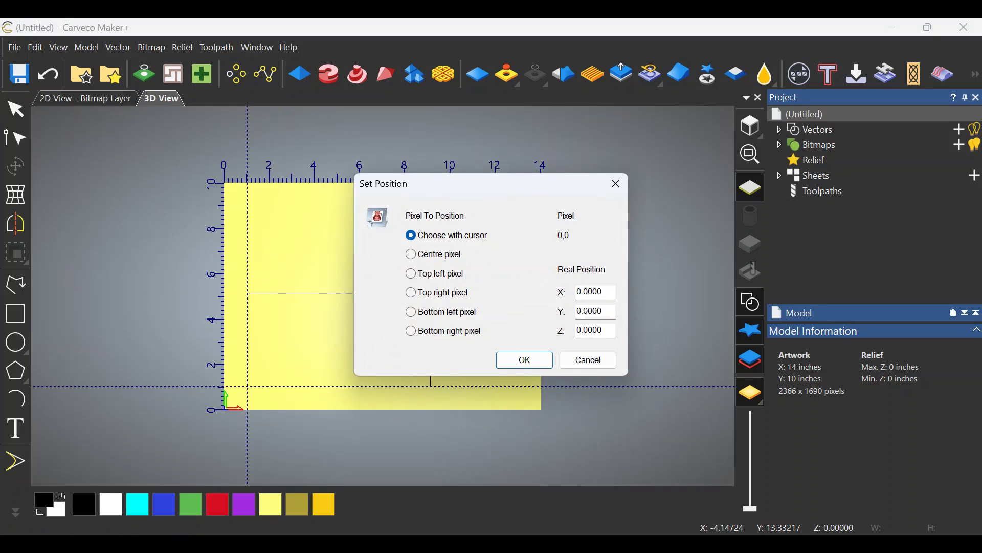
pyautogui.moveTo(583, 292); pyautogui.dragTo(573, 294)
pyautogui.write('-1')
pyautogui.press('Tab')
pyautogui.moveTo(583, 312); pyautogui.dragTo(574, 313)
pyautogui.write('-1')
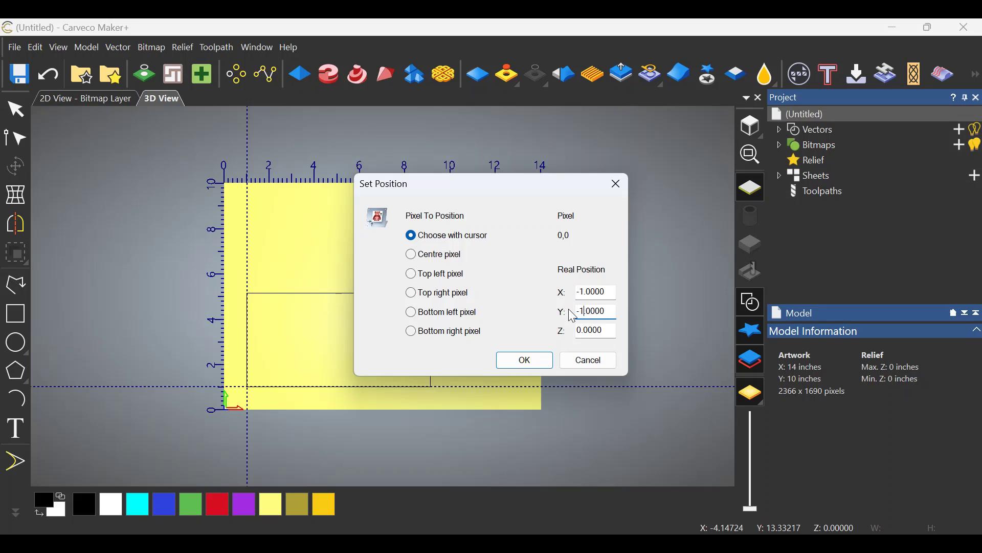
pyautogui.click(525, 361)
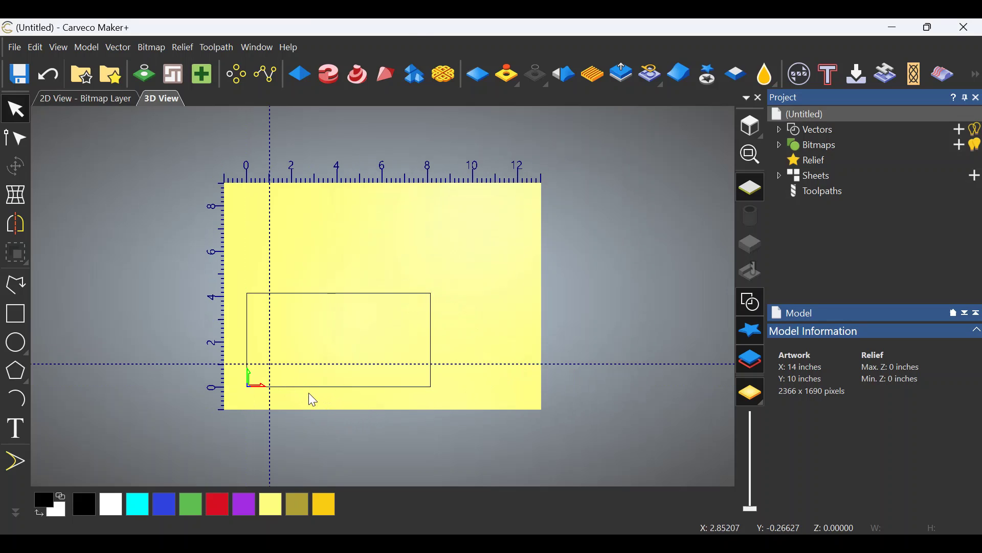